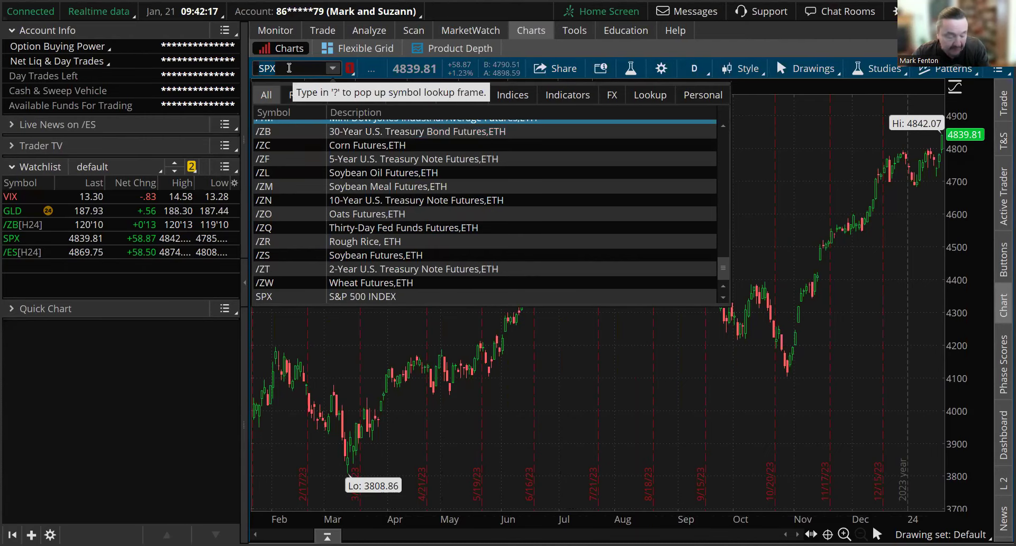
- Chart /YM futures briefly, then replace the symbol with VIX to show its one-year daily candles
key("Return")
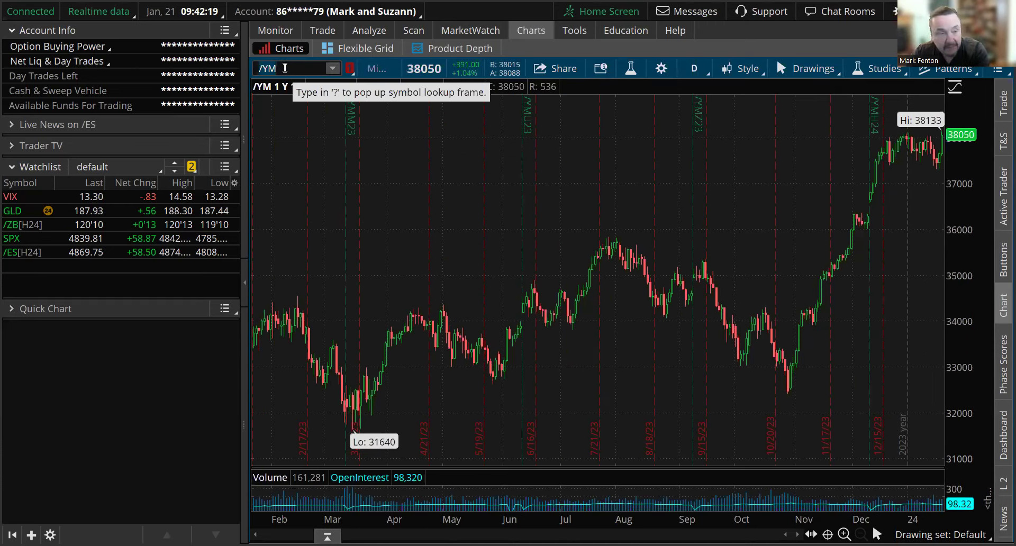
key("BackSpace")
key("BackSpace")
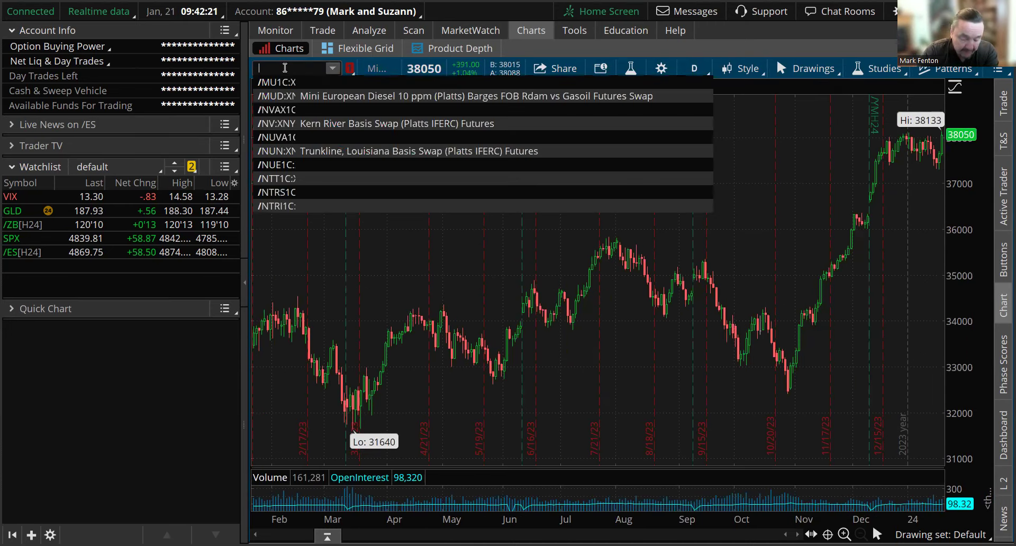
key("BackSpace")
type("VIX")
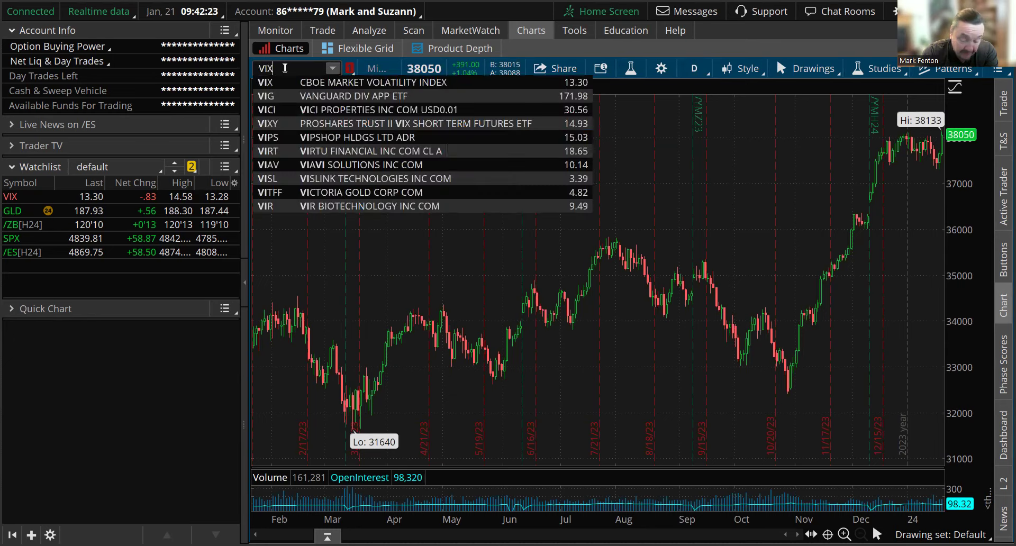
key("Return")
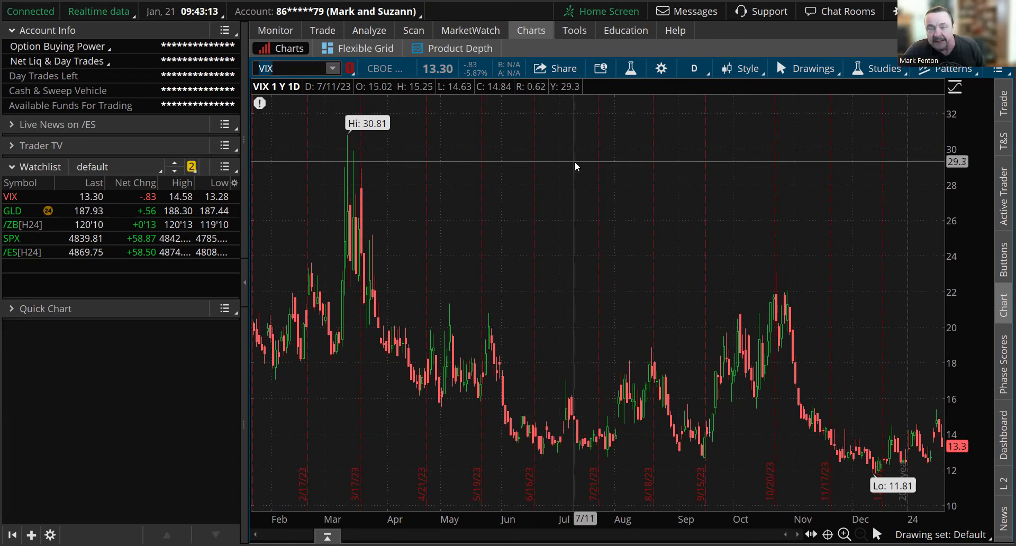
- Switch the chart back to SPX and show the risk profile of the 4855/4850 put diagonal
left_click(332, 68)
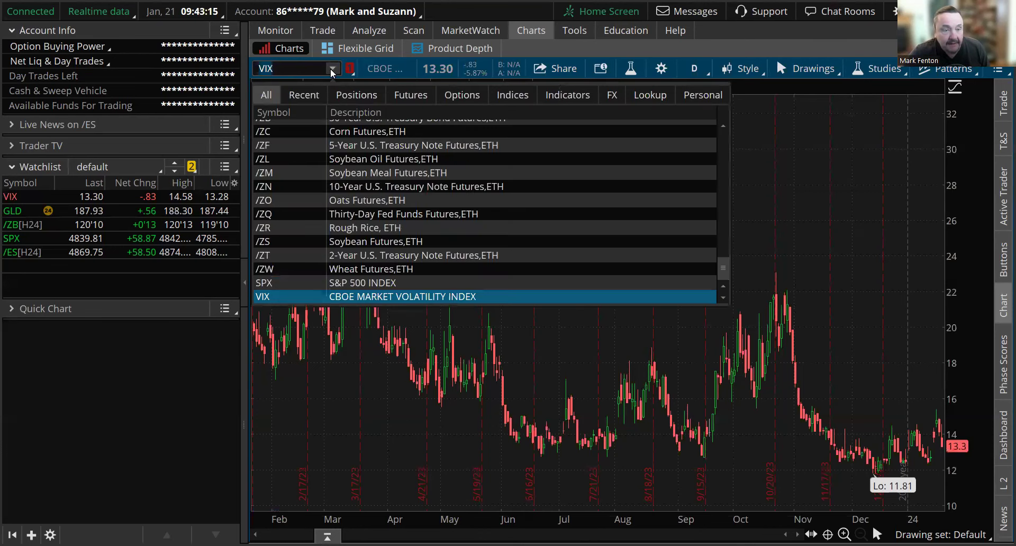
left_click(333, 71)
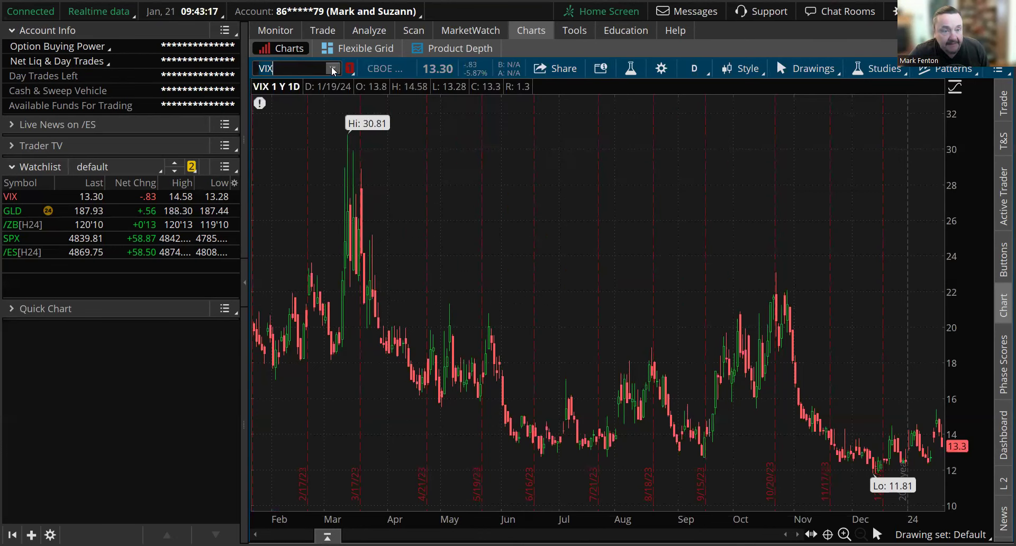
left_click(317, 66)
key("BackSpace")
key("BackSpace")
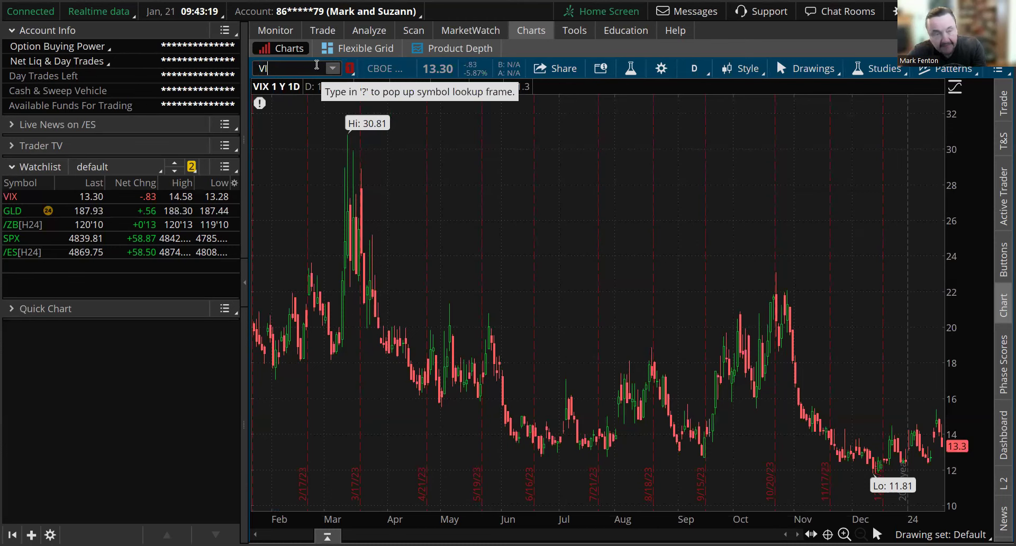
key("BackSpace")
type("S")
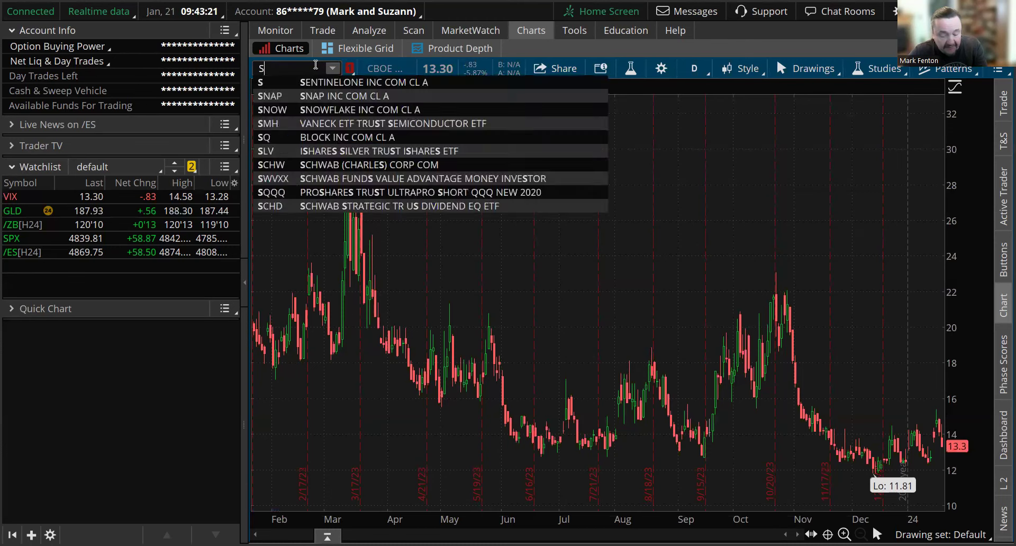
type("PX")
key("Return")
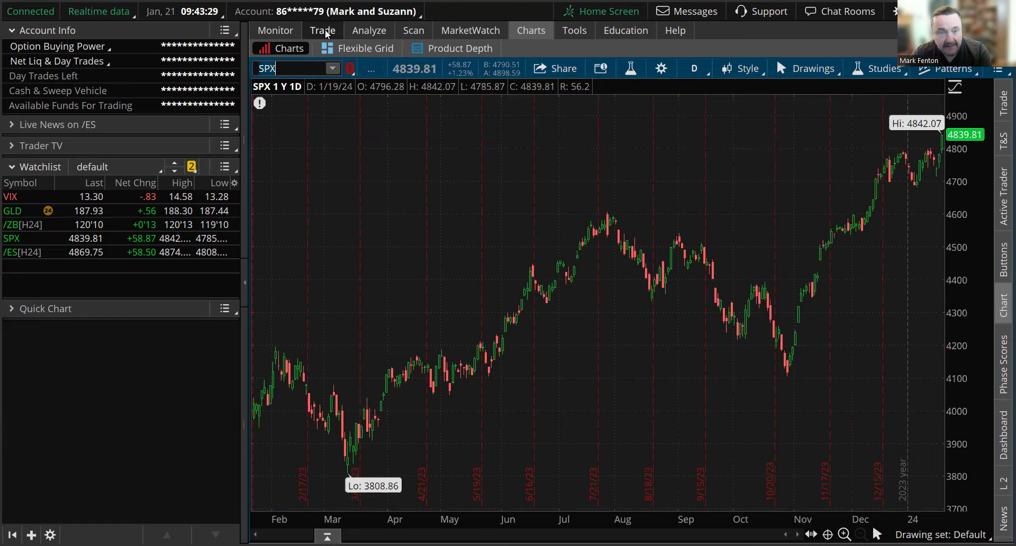
left_click(363, 33)
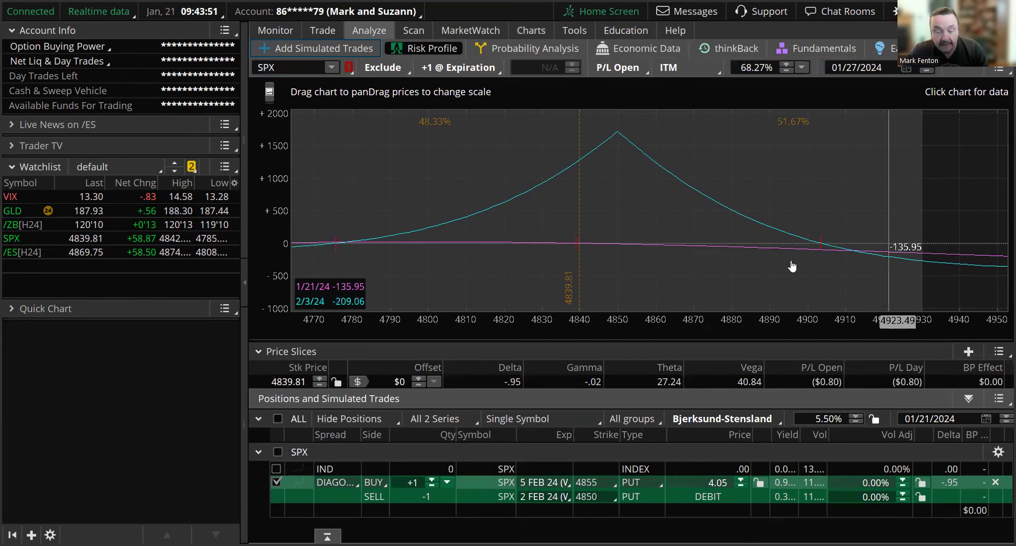
- Try a 4850 strike on the long put, then set it back to 4855
left_click(586, 498)
left_click(588, 497)
left_click(594, 482)
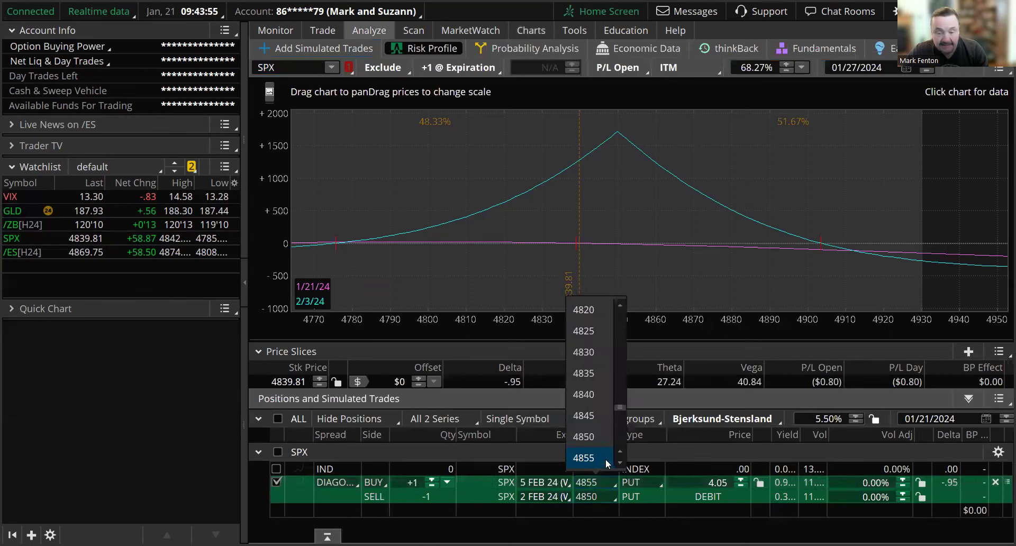
left_click(594, 437)
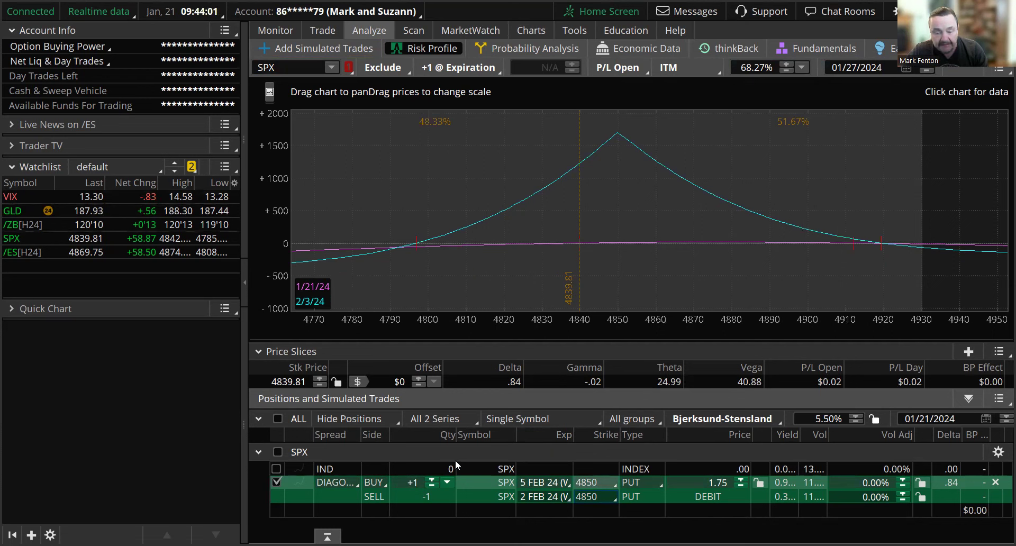
left_click(594, 481)
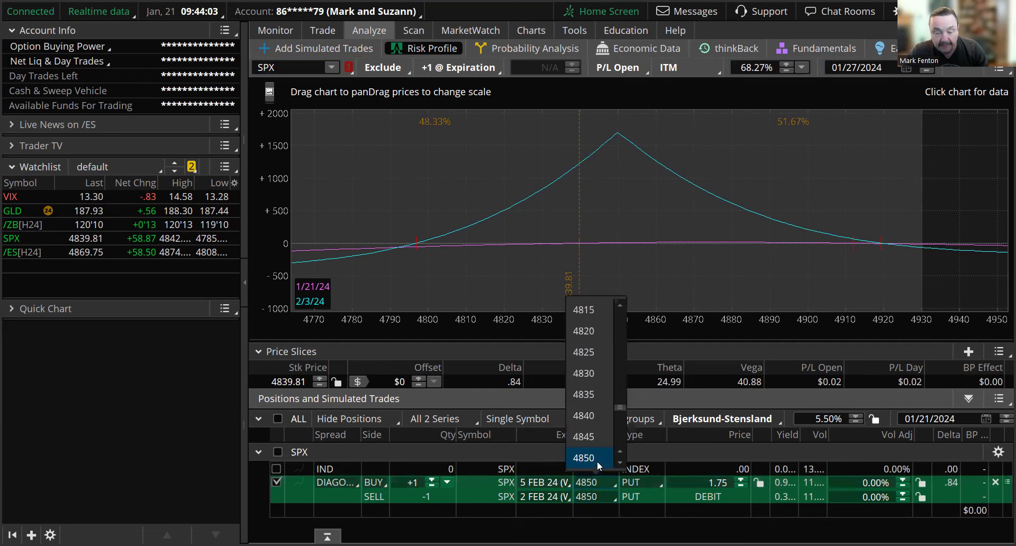
left_click(620, 463)
left_click(591, 459)
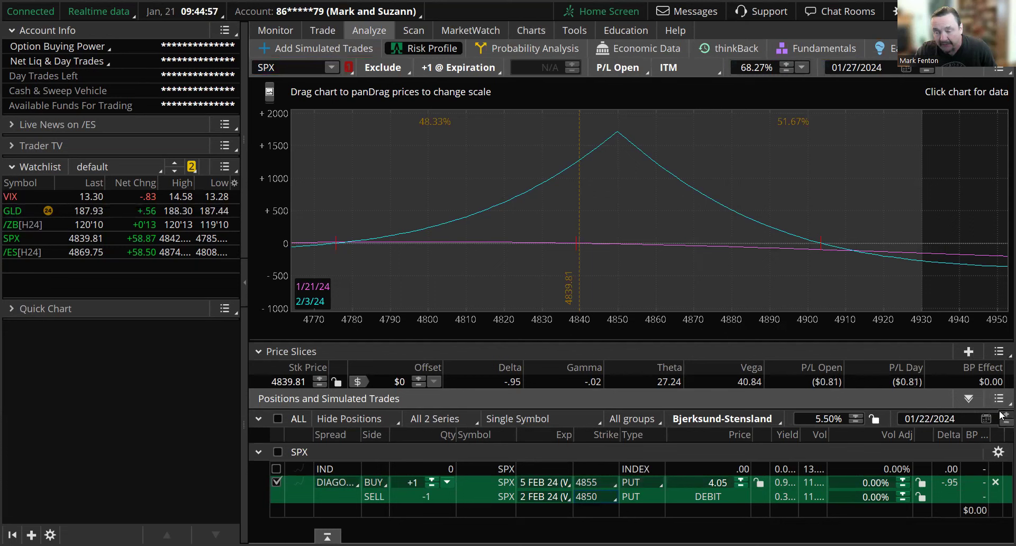
- Advance the analysis date three days to 01/25/2024
left_click(1004, 415)
left_click(1004, 415)
left_click(1004, 415)
left_click(1004, 415)
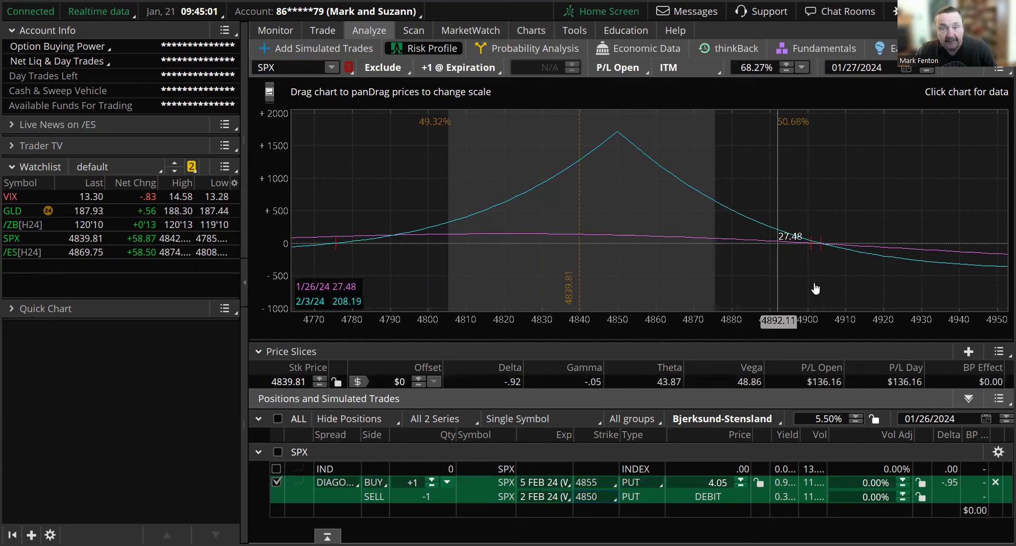
- Step the analysis date back day by day toward 01/21/2024
left_click(1001, 423)
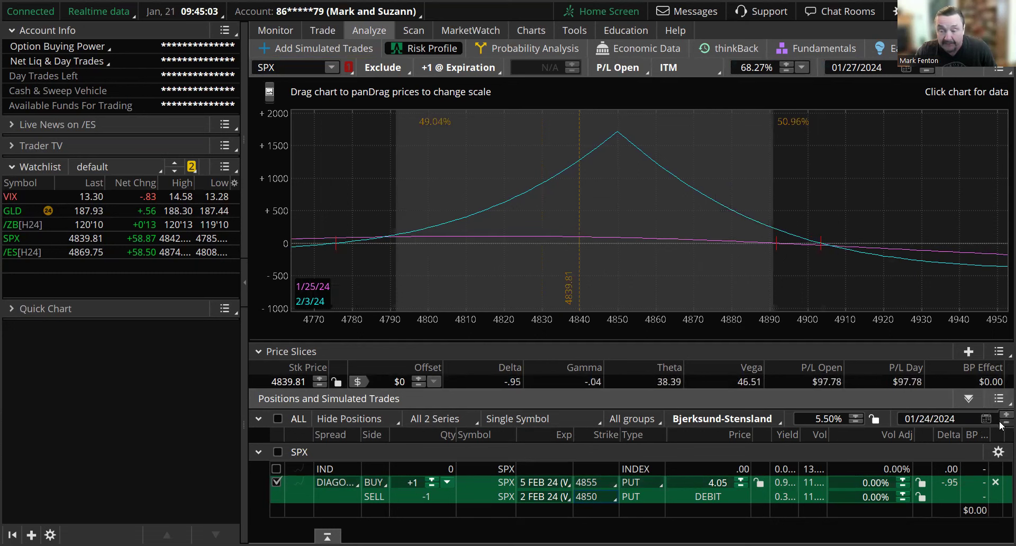
left_click(1001, 423)
left_click(1001, 423)
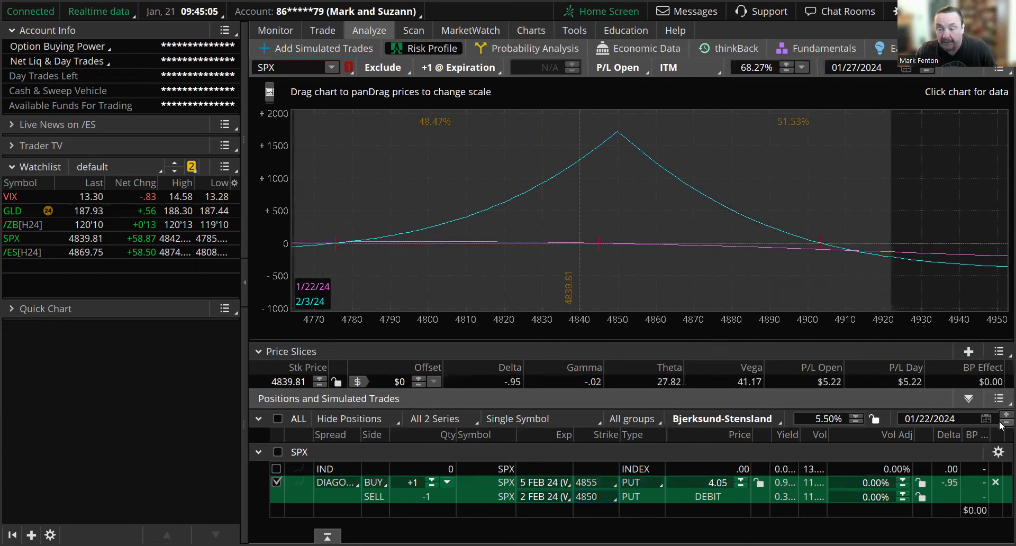
left_click(1001, 423)
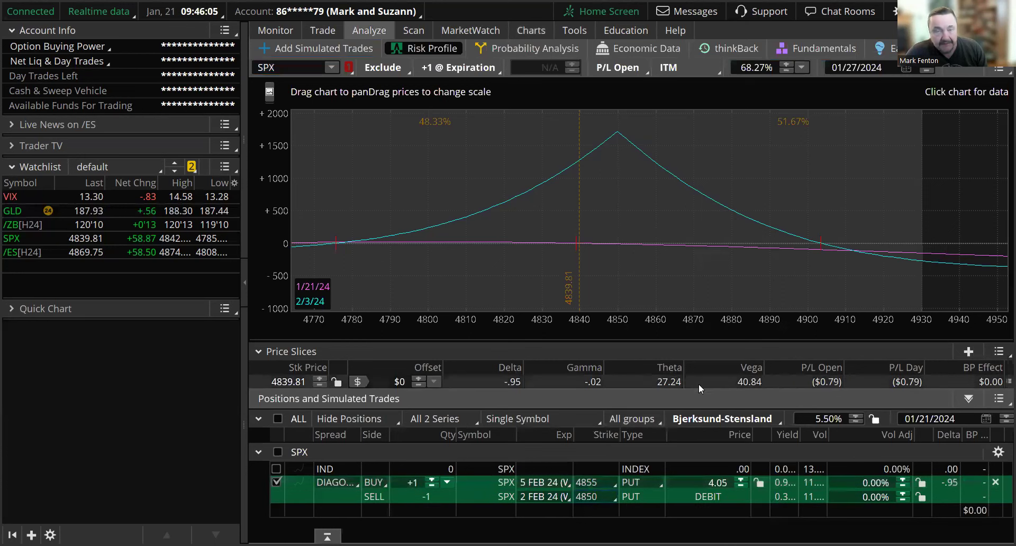
- Change the long 4855 put's expiration to 6 FEB 24 (Weeklys), giving a 5.30 debit
left_click(534, 483)
left_click(595, 463)
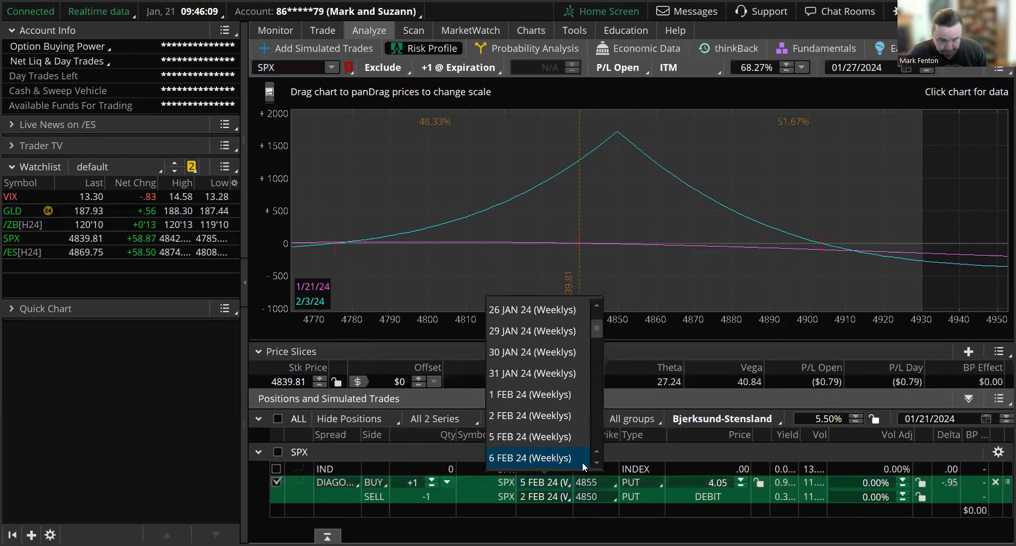
left_click(560, 459)
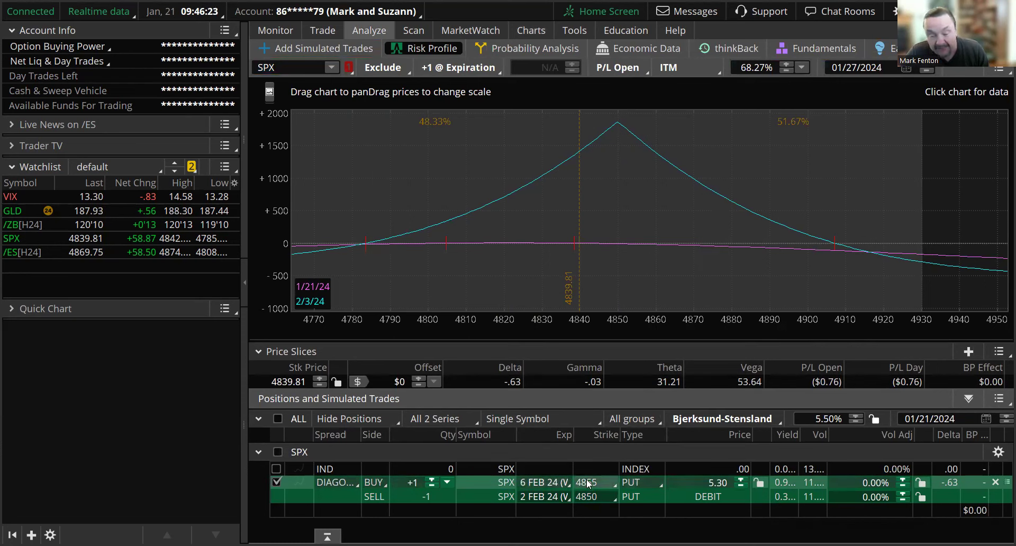
left_click(559, 482)
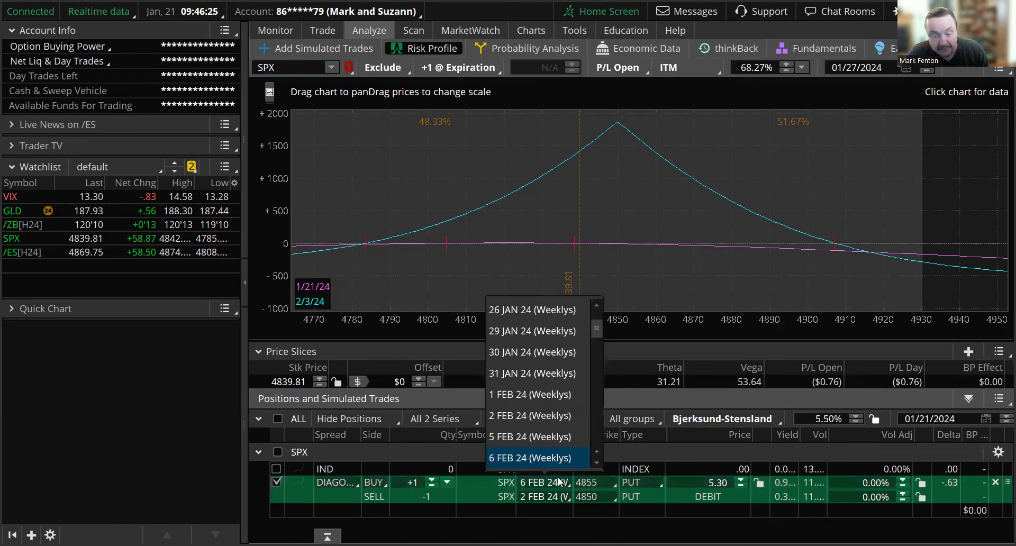
- Select 5 FEB 24 (Weeklys) for the long 4855 put, restoring the 4.05 debit
left_click(549, 435)
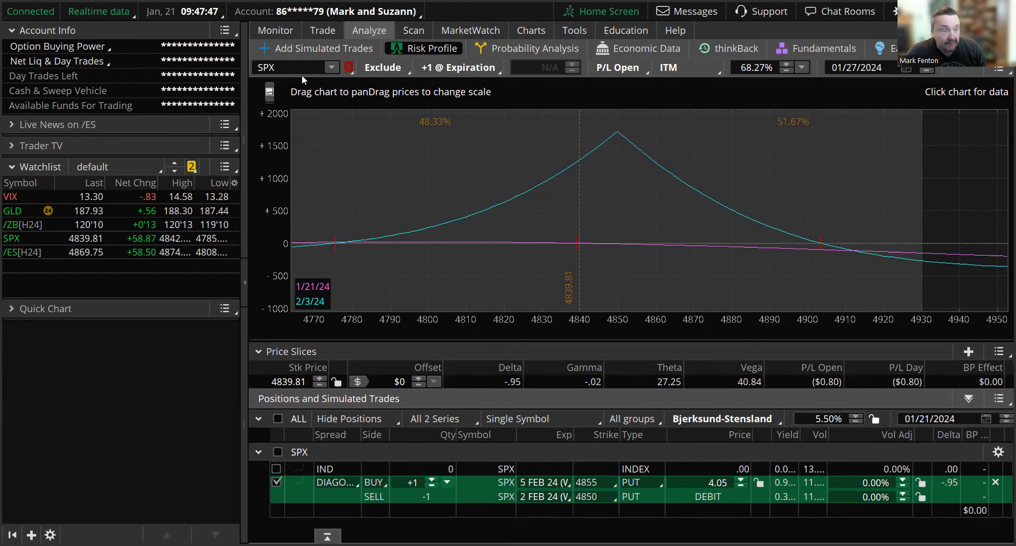
- Load SPY as the underlying in the analysis
left_click(289, 69)
type("S")
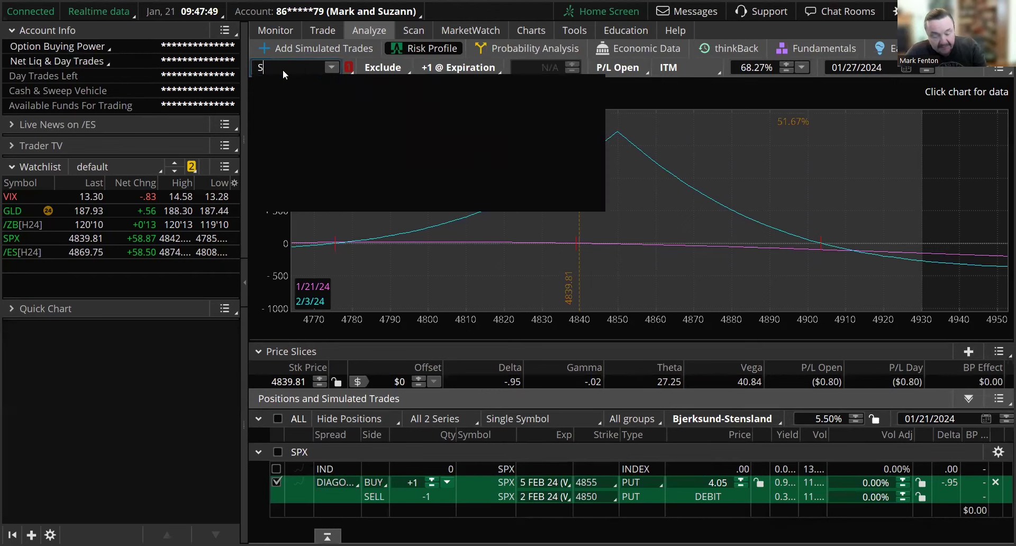
type("PY")
key("Return")
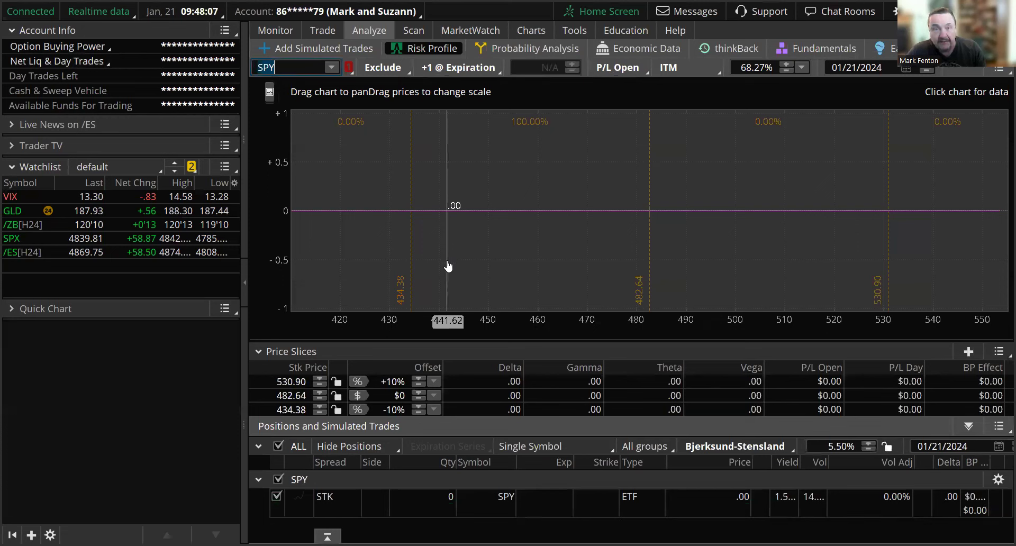
- Switch the analysis back to SPX from the recently used symbols
left_click(332, 67)
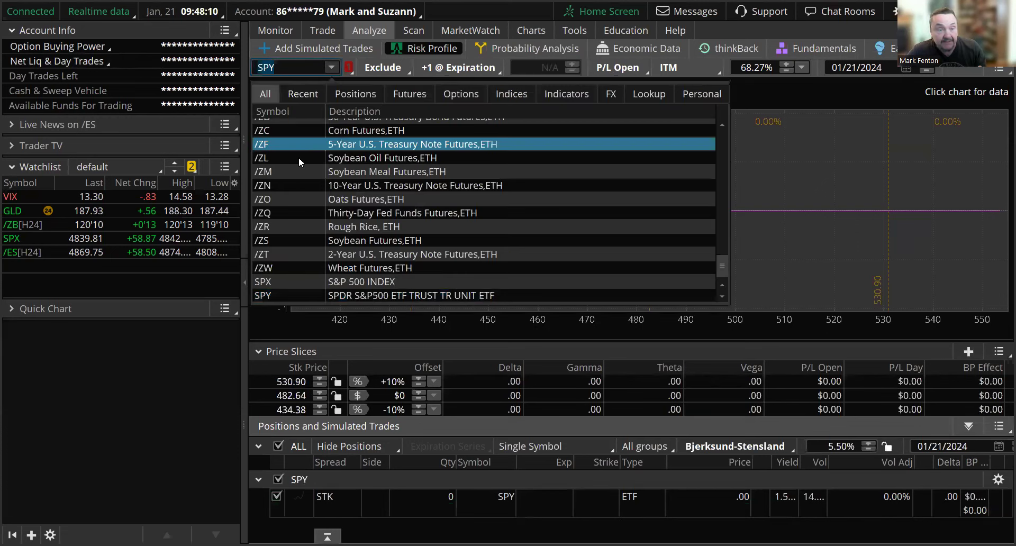
left_click(305, 93)
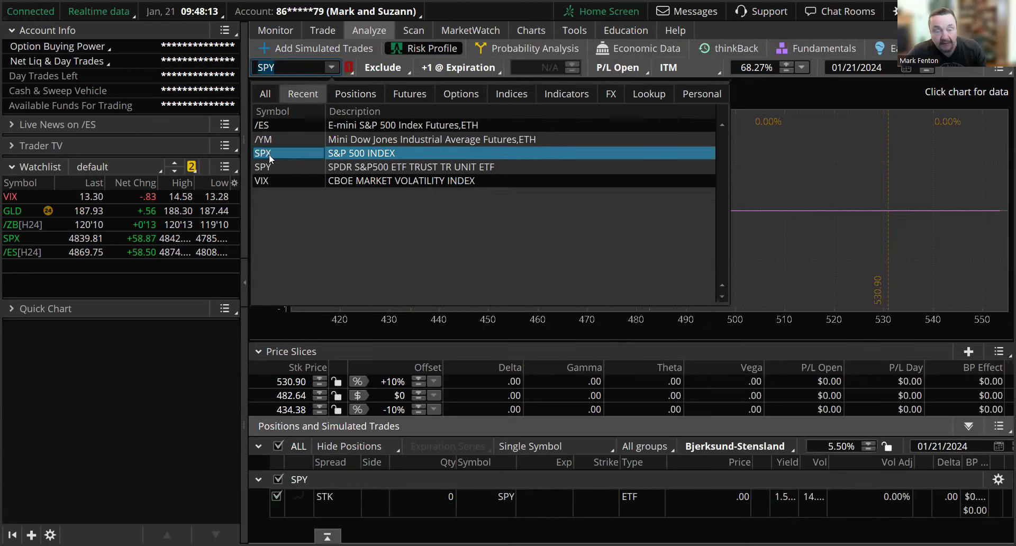
left_click(268, 153)
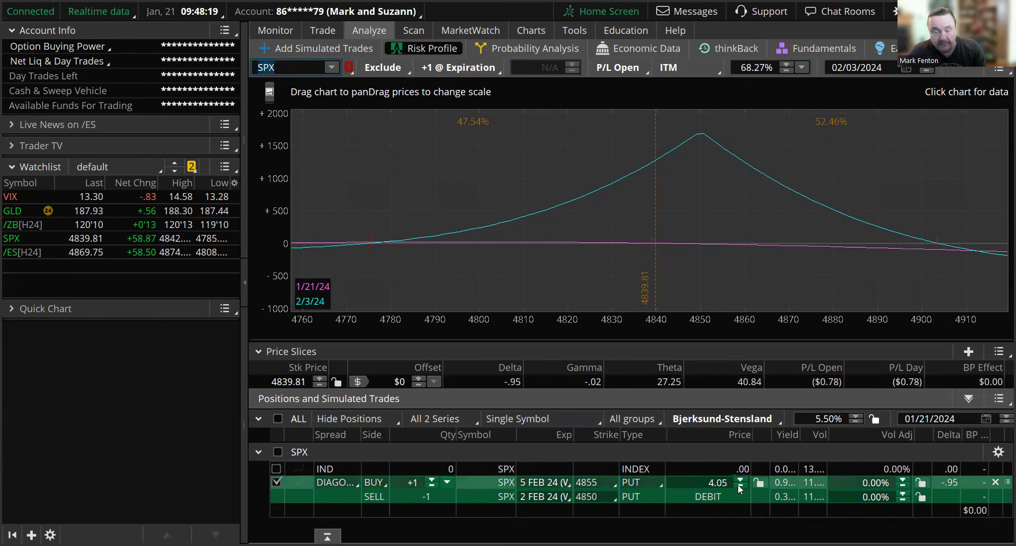
mouse_move(734, 488)
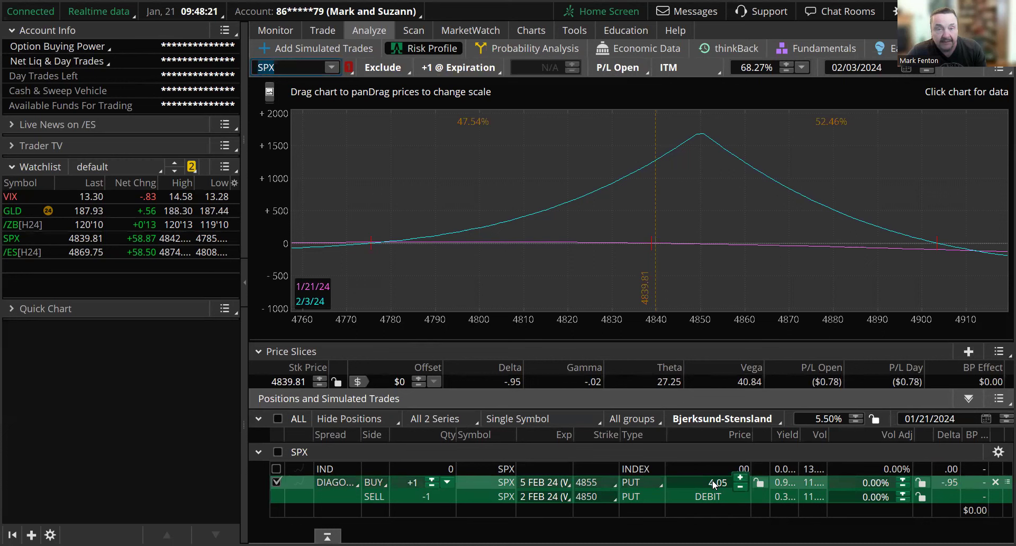